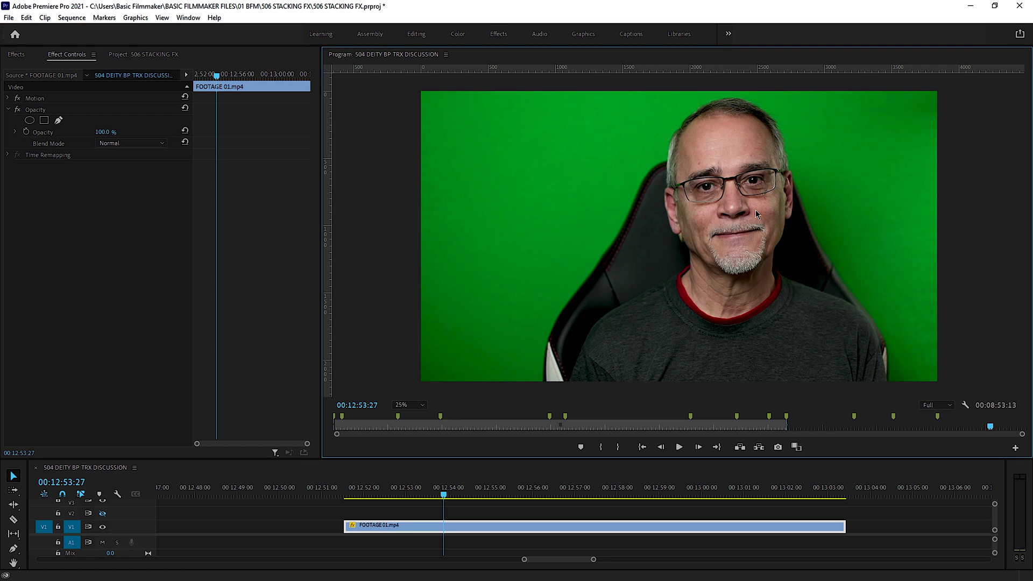
Step: Turn on track V2's output and draw a closed free-form opacity mask around the man and his chair on FOOTAGE 01.mp4
click(102, 513)
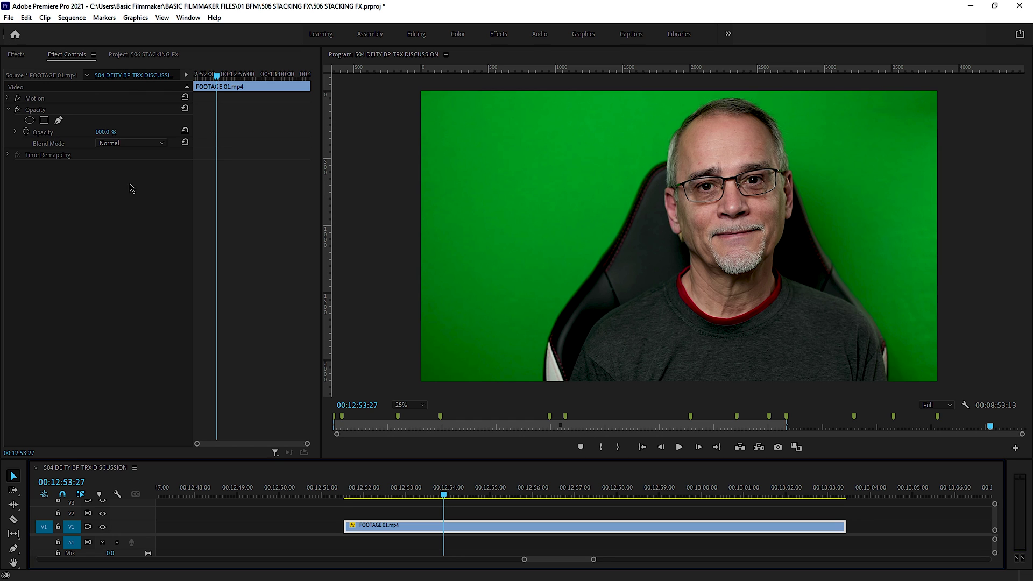
click(59, 120)
click(524, 311)
click(614, 215)
click(655, 140)
click(685, 88)
click(787, 88)
click(814, 143)
click(838, 233)
click(898, 340)
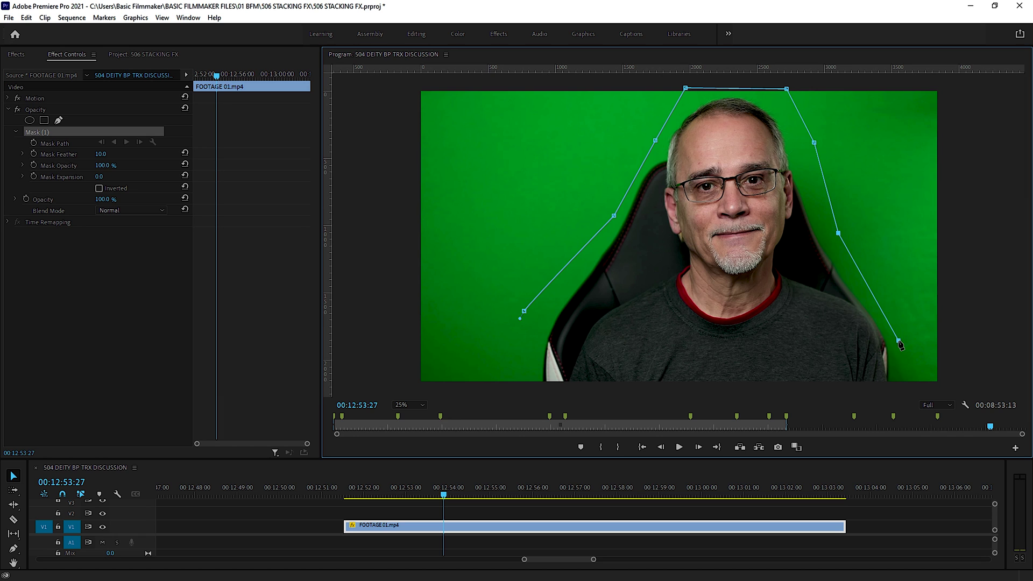
click(902, 396)
click(520, 394)
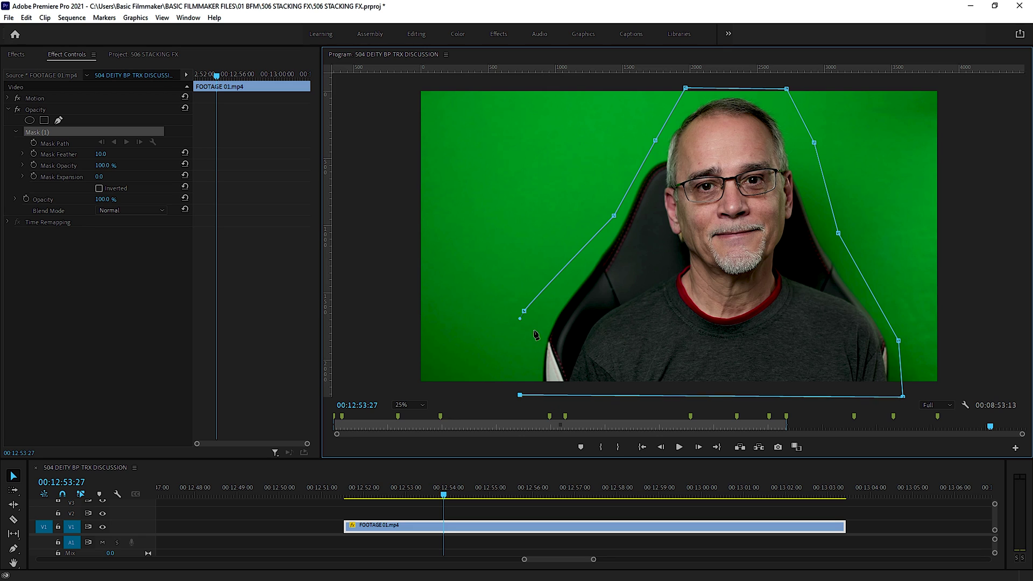
click(525, 312)
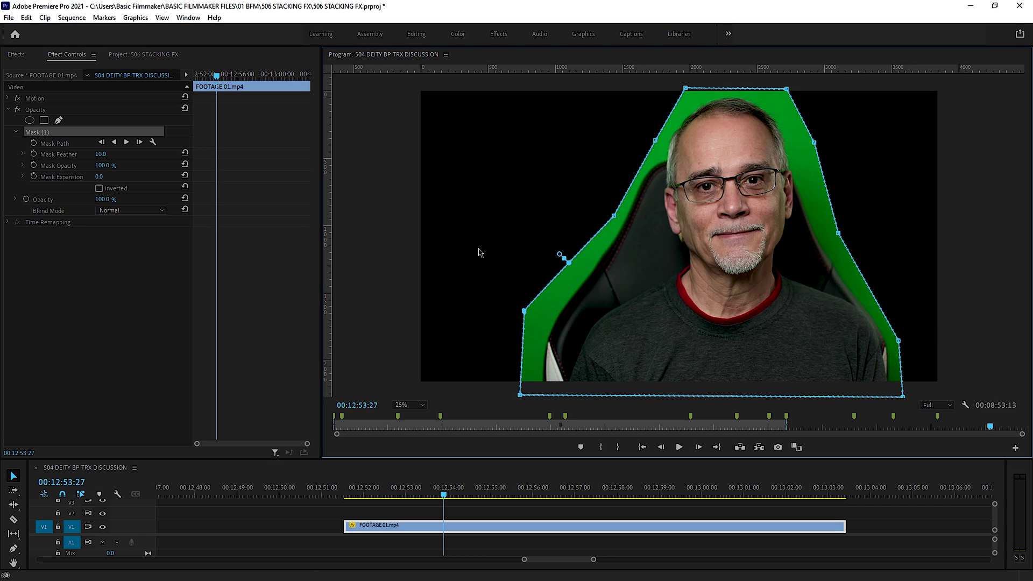
Step: Move the masked FOOTAGE 01.mp4 clip up to track V2 and place the magenta Color Matte beneath it on V1
click(299, 527)
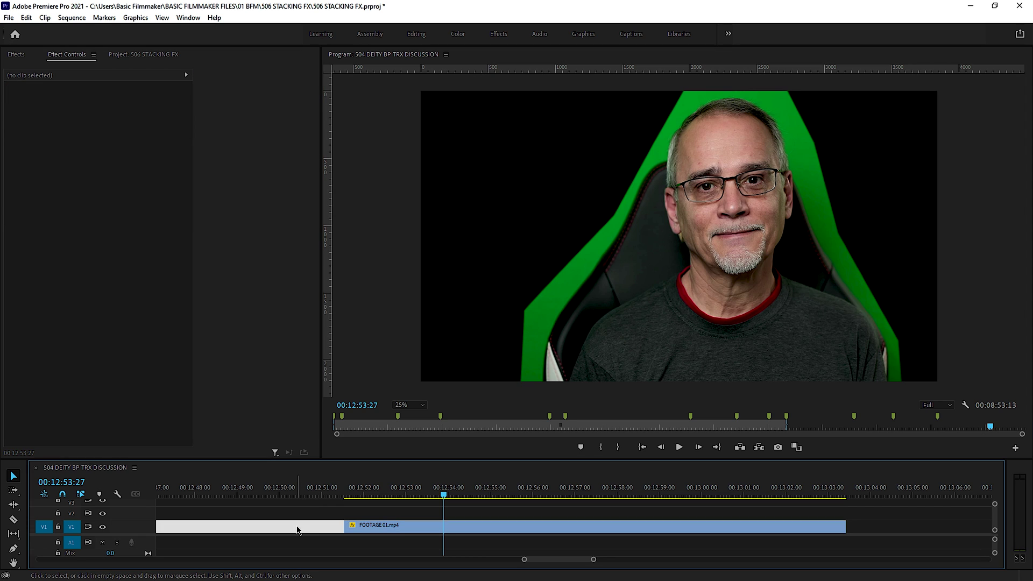
click(384, 532)
key(alt+Up)
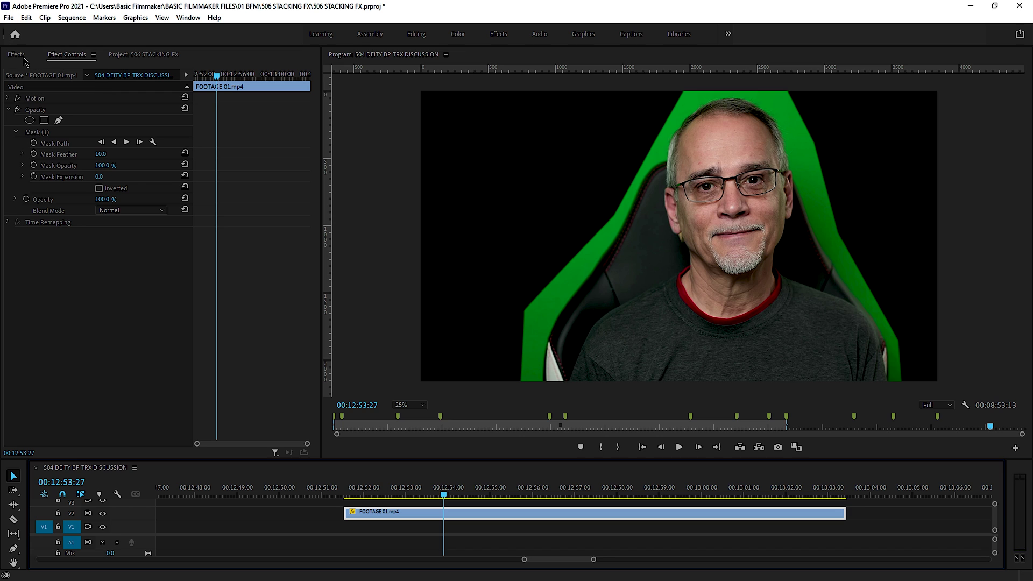
click(134, 54)
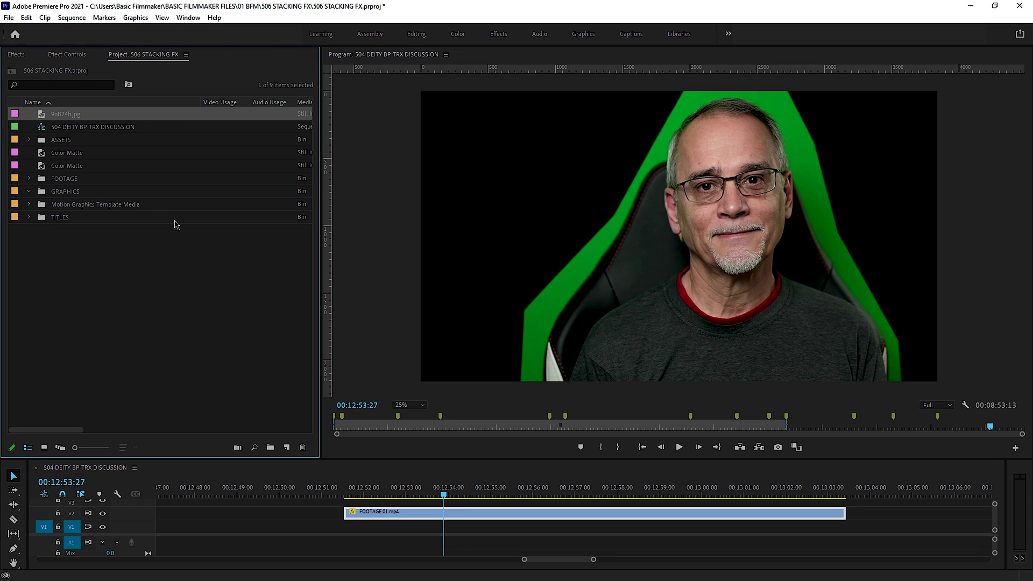
drag(42, 156, 352, 536)
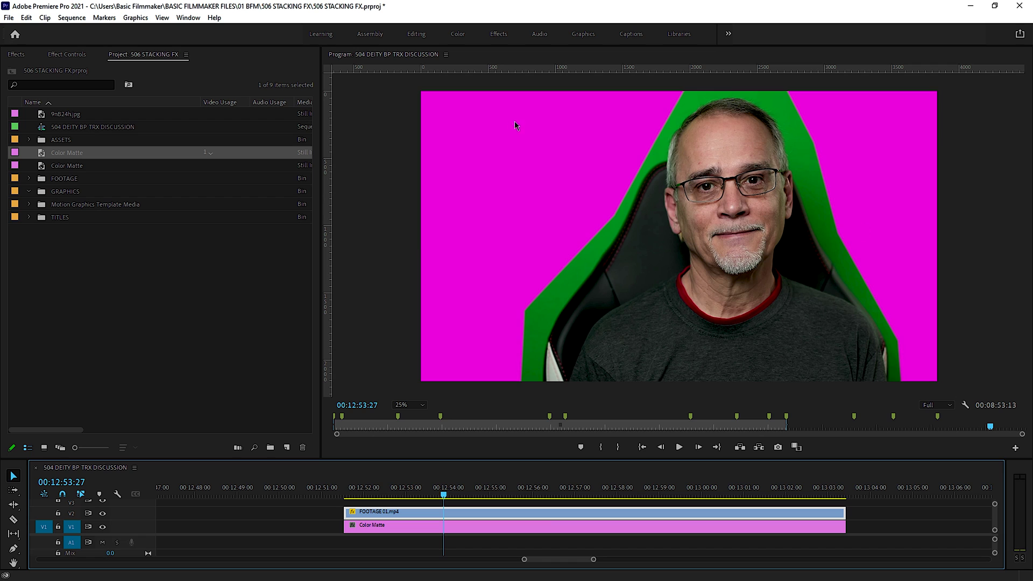
Step: Apply the Ultra Key video effect to FOOTAGE 01.mp4
key(shift+7)
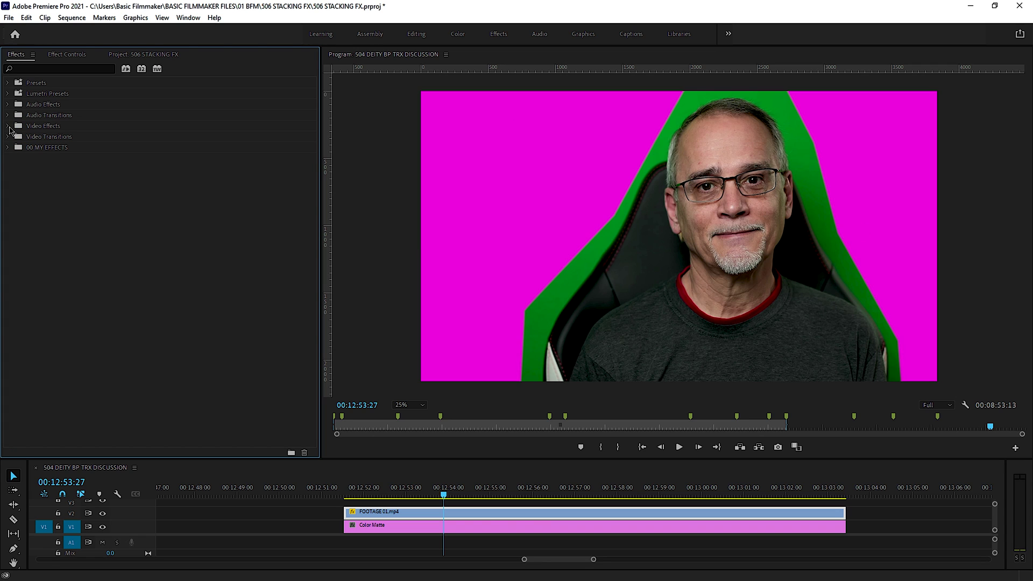
click(8, 126)
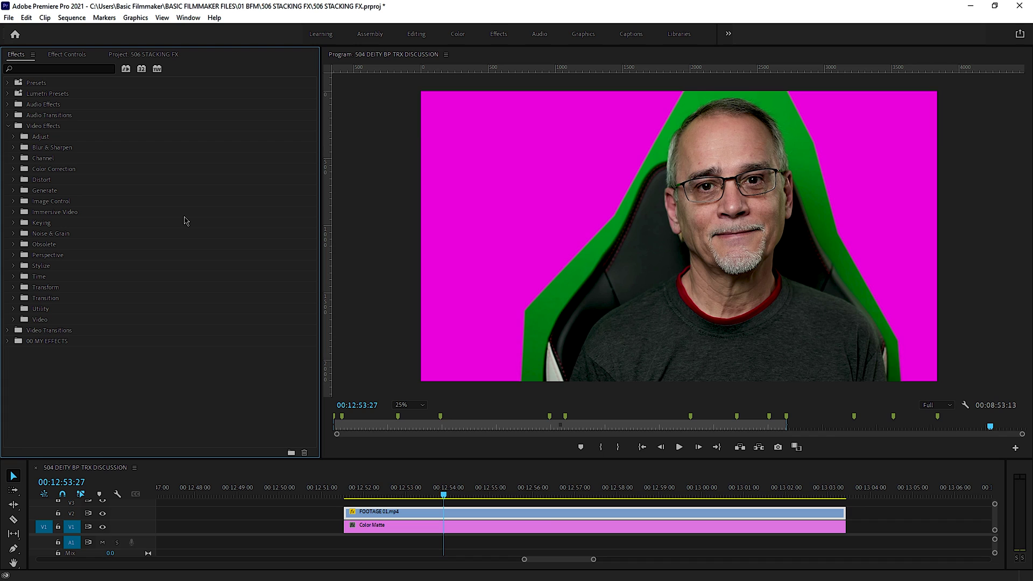
click(13, 223)
drag(31, 279, 499, 516)
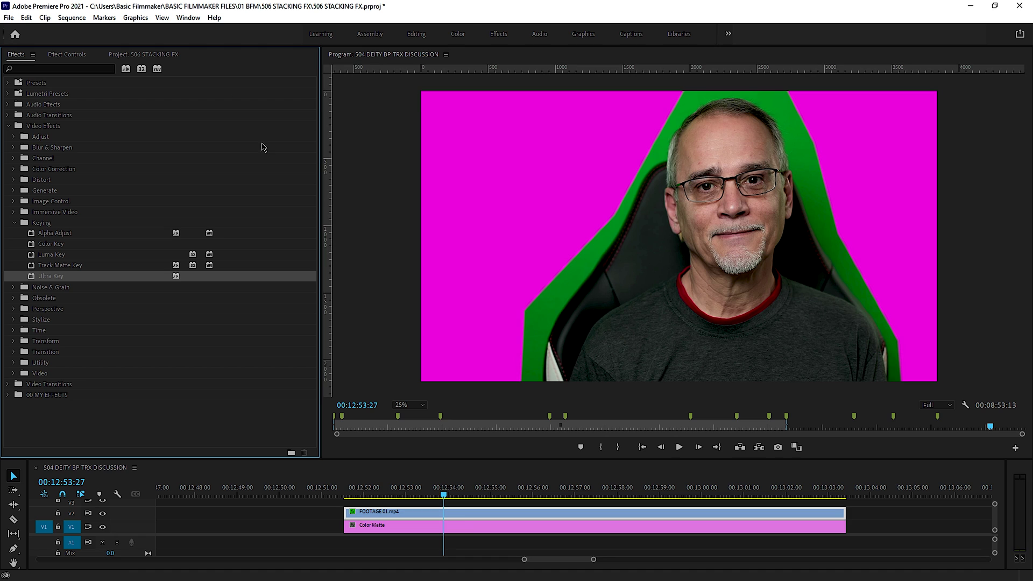
Step: Sample Ultra Key's key color from several green areas around the chair, ending with the green beside its lower-left edge
click(47, 54)
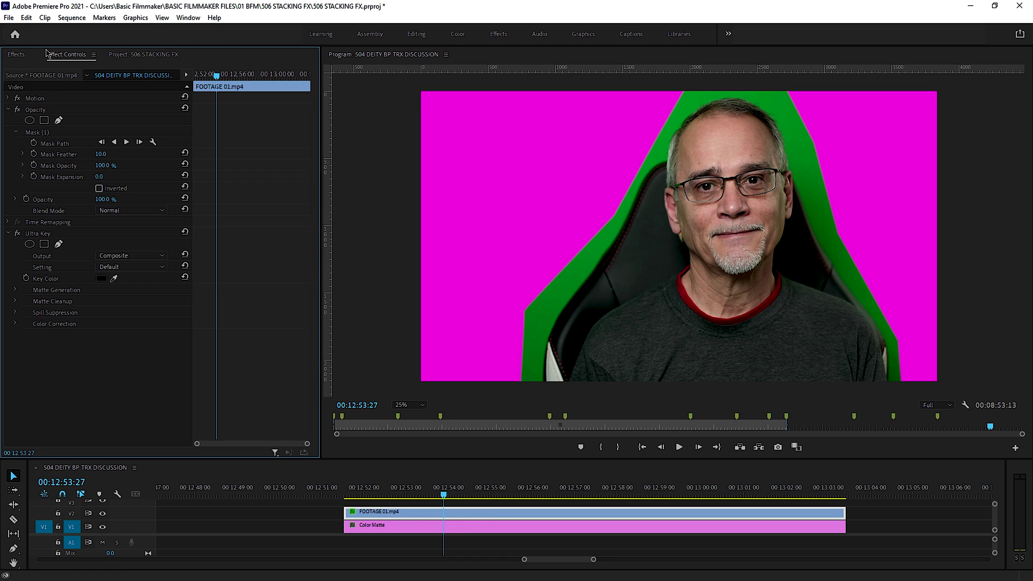
click(114, 278)
click(587, 274)
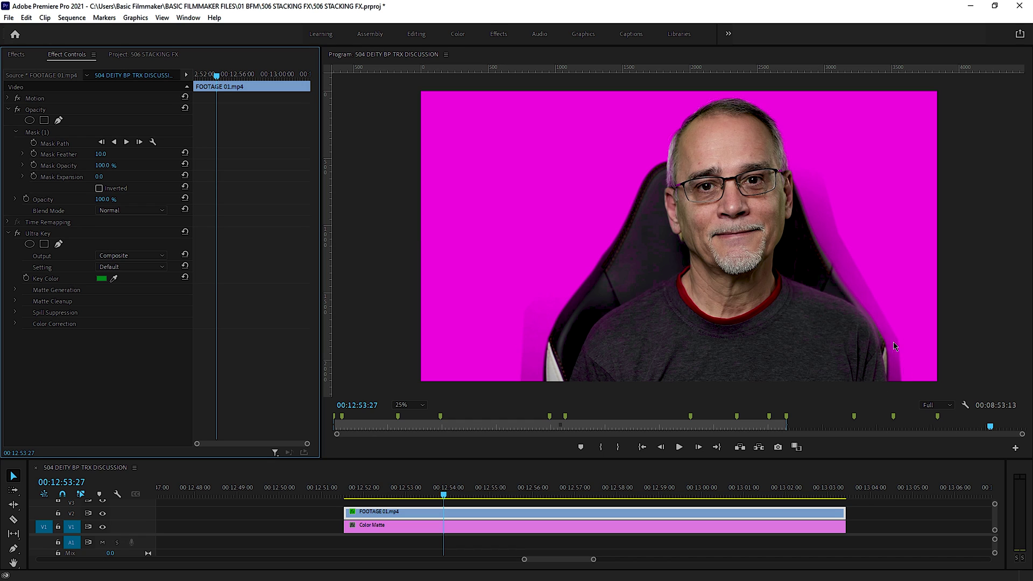
click(114, 278)
click(663, 151)
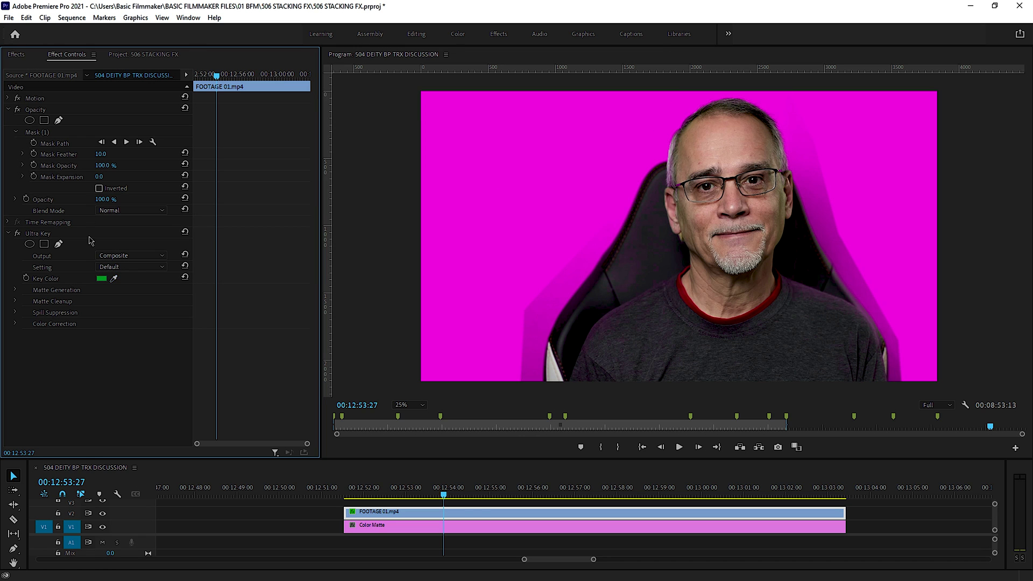
click(114, 278)
click(541, 371)
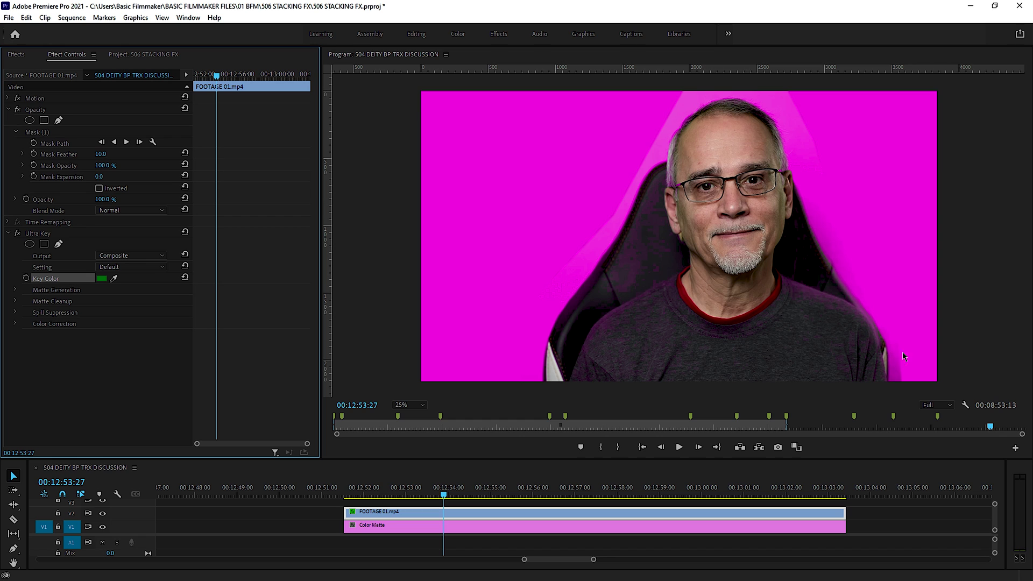
Step: Inspect Ultra Key's matte with the output set to Alpha Channel, and switch the effect off
click(131, 256)
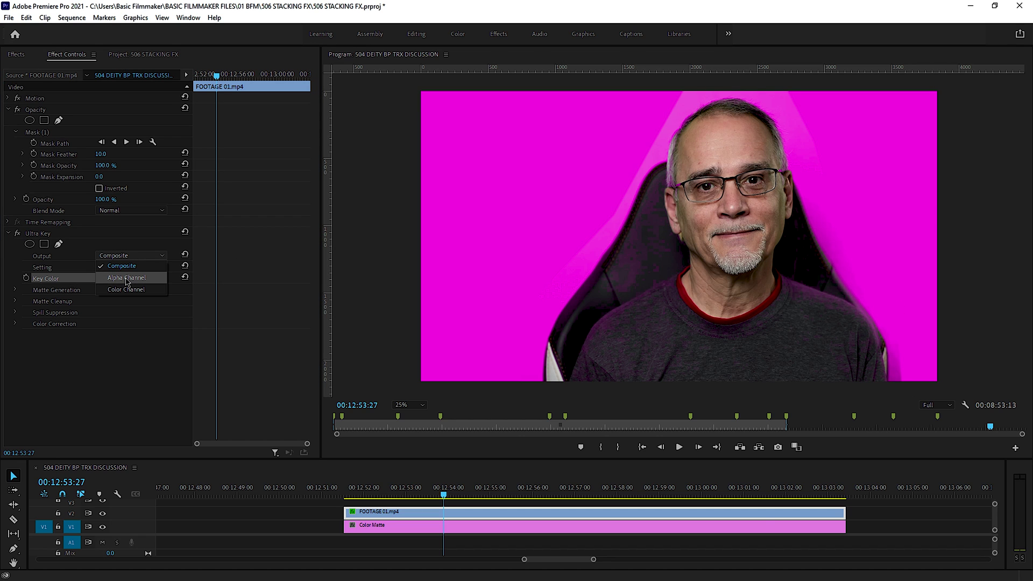
click(127, 278)
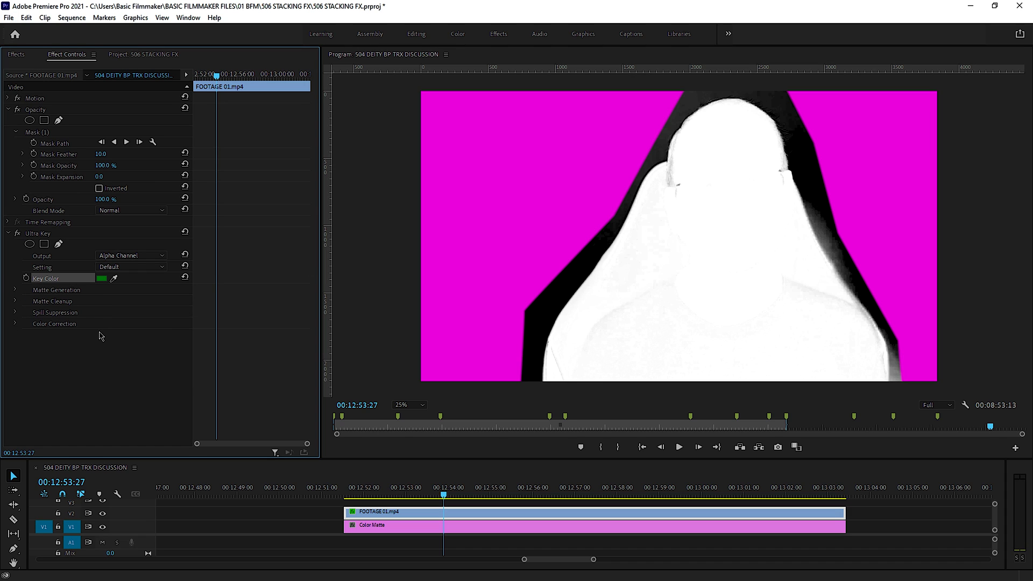
click(17, 233)
click(17, 234)
click(8, 233)
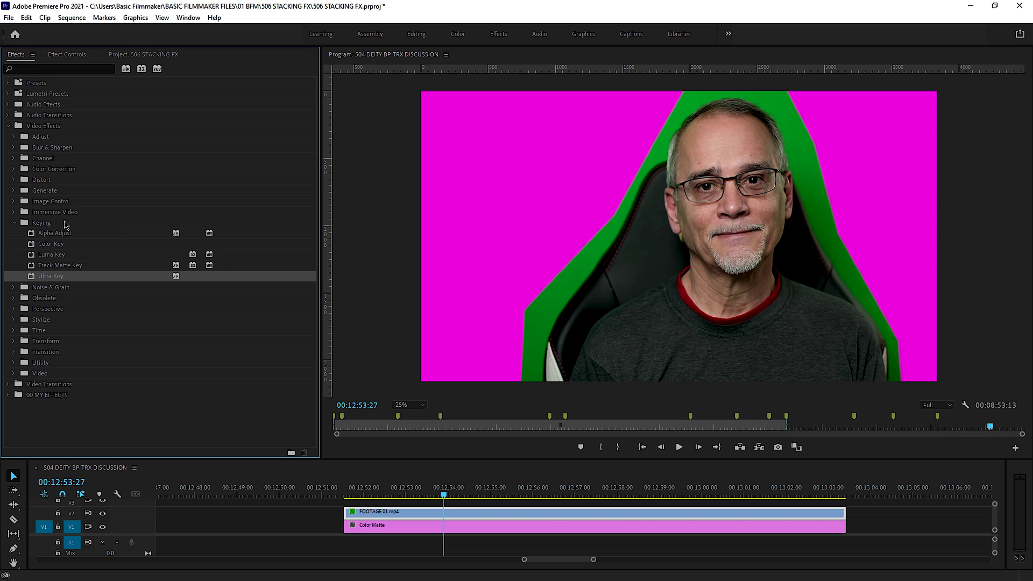
Step: Apply the Color Key effect to FOOTAGE 01.mp4 and sample its key color from the green beside the chair's lower-left edge
drag(32, 246, 423, 504)
click(58, 56)
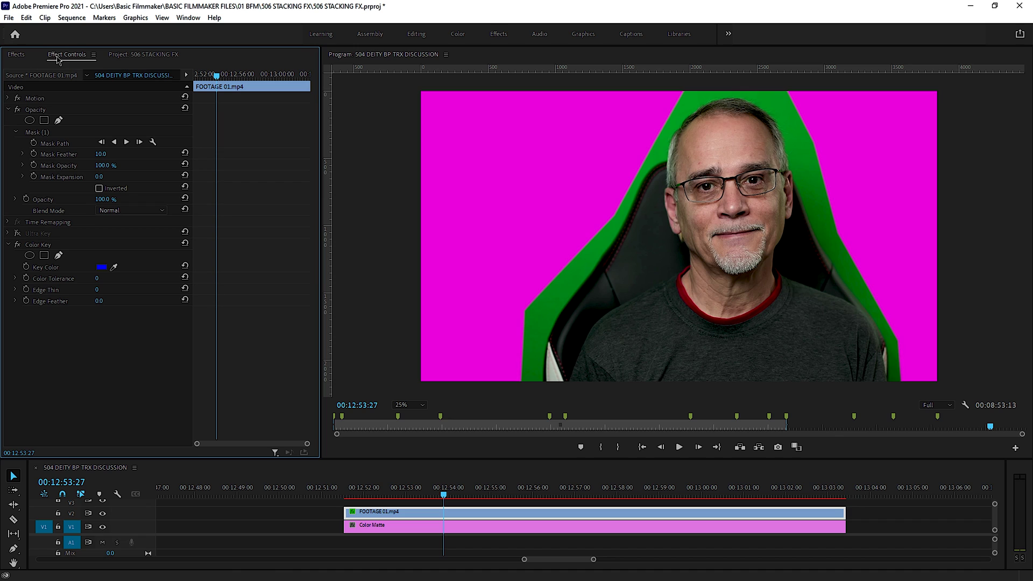
click(115, 267)
click(533, 363)
Step: Try stronger Color Tolerance values on the Color Key and set the tolerance to 25
mouse_move(97, 278)
mouse_down()
mouse_move(180, 278)
mouse_move(98, 278)
mouse_move(113, 278)
mouse_up()
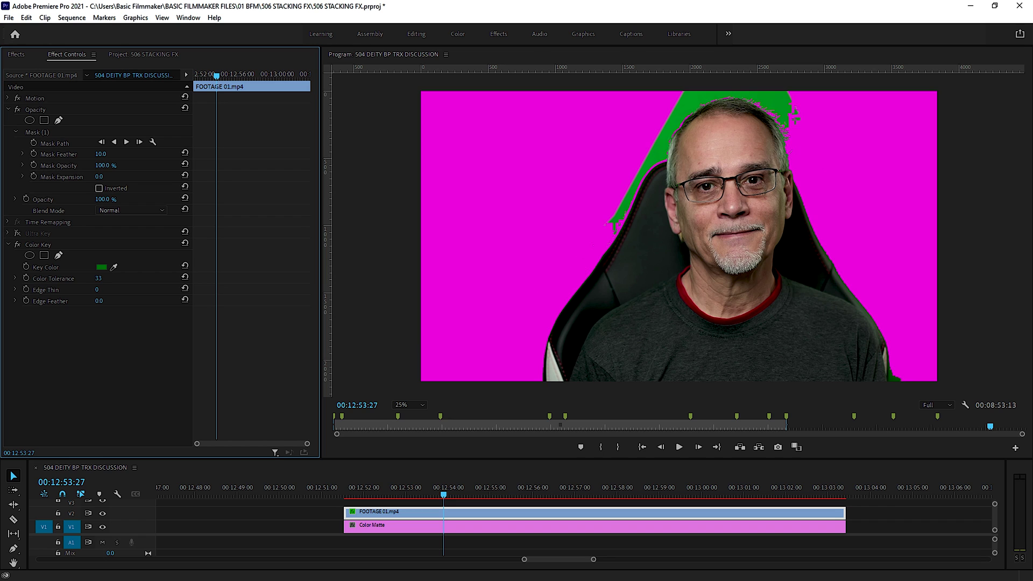
drag(114, 278, 111, 278)
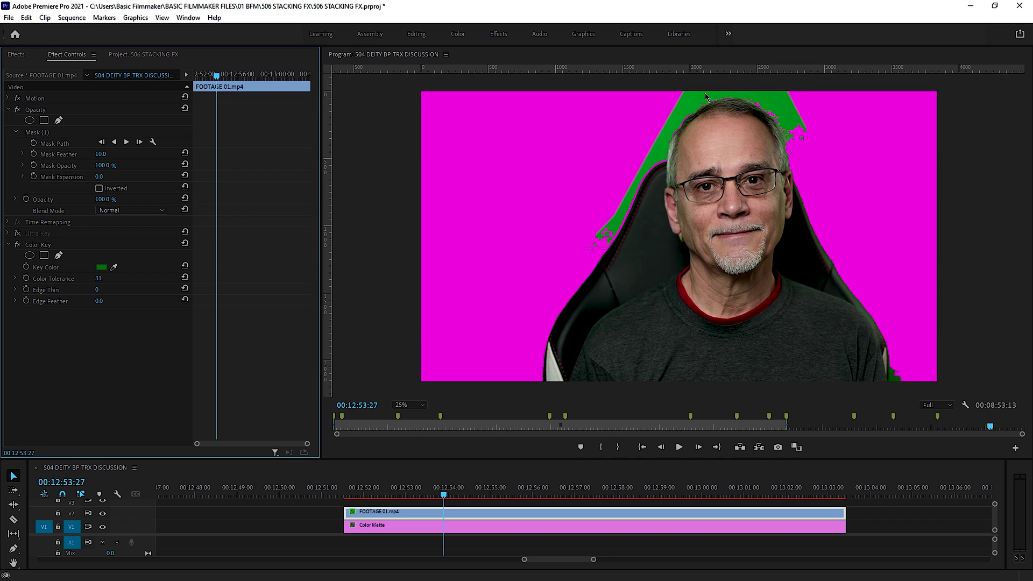
mouse_move(99, 279)
mouse_down()
mouse_move(141, 280)
mouse_move(105, 280)
mouse_move(129, 281)
mouse_move(116, 281)
mouse_up()
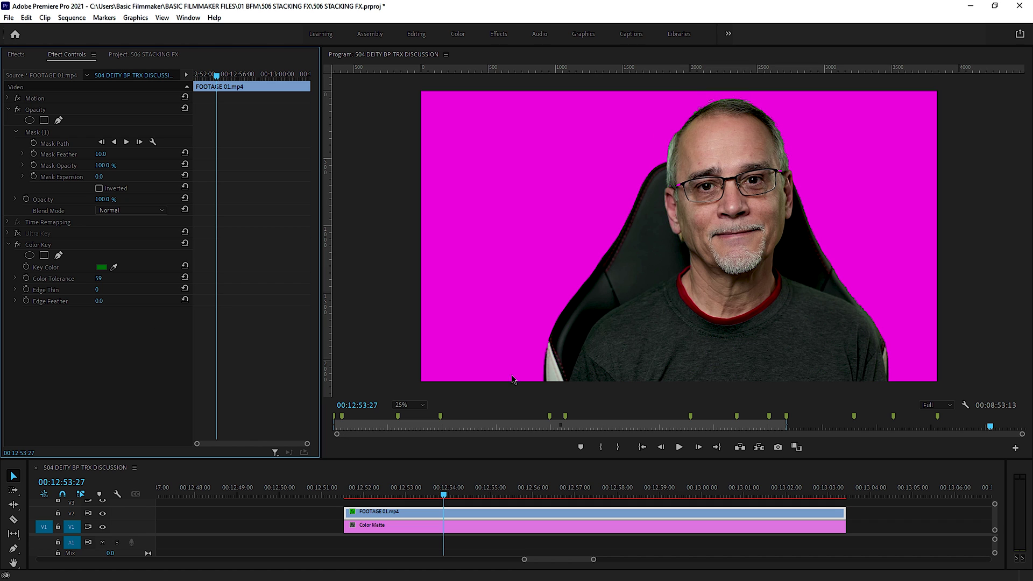
drag(96, 280, 79, 280)
click(98, 278)
text(25)
key(Return)
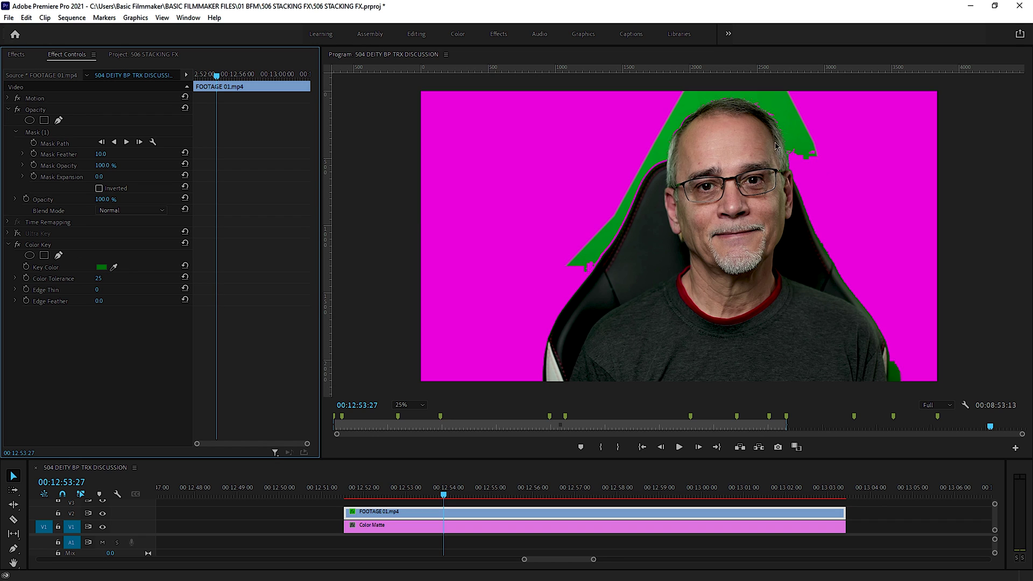
Step: Re-enable Ultra Key with its output set to Composite and its setting to Aggressive
click(17, 234)
click(129, 257)
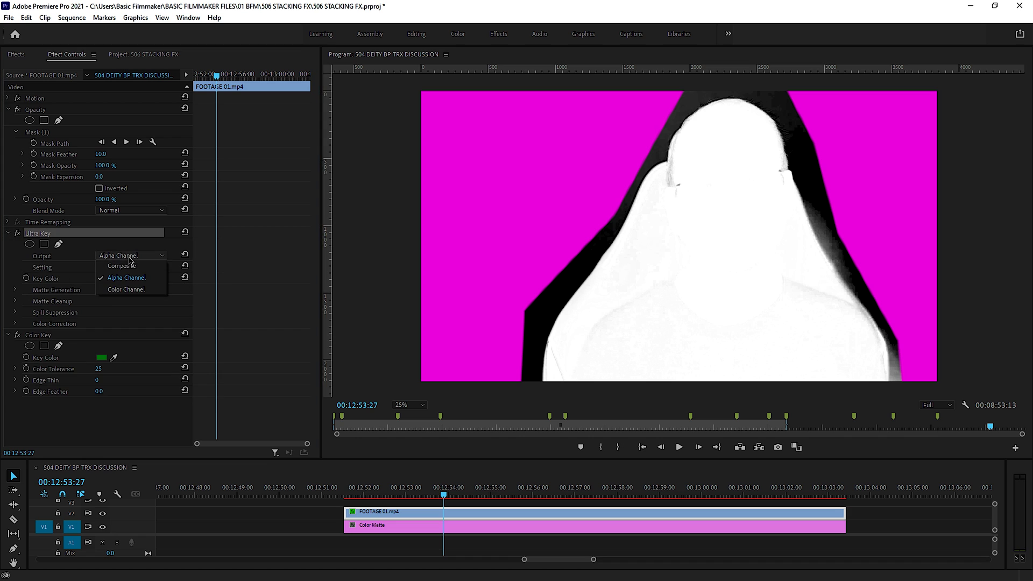
click(132, 266)
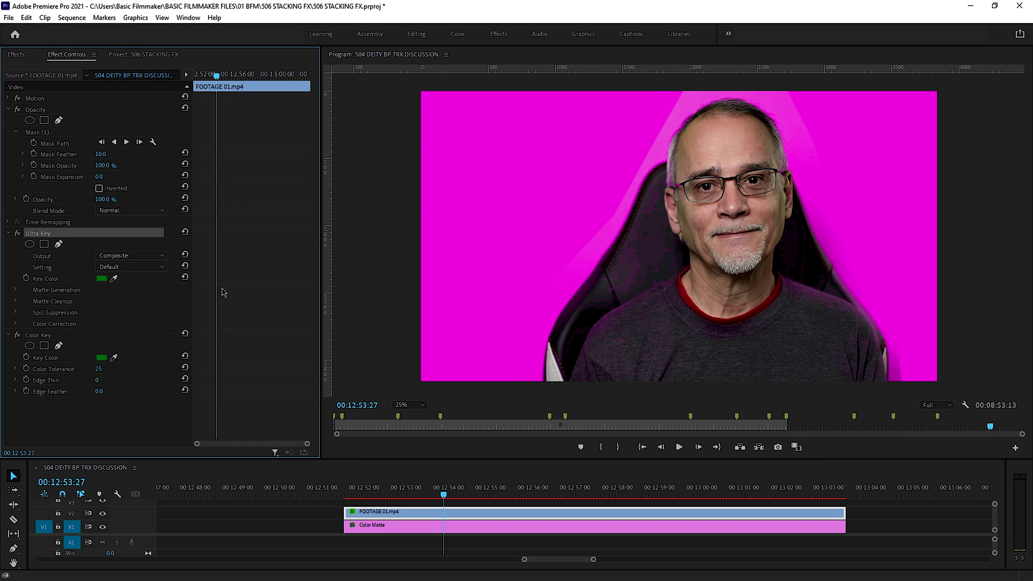
click(135, 267)
click(122, 301)
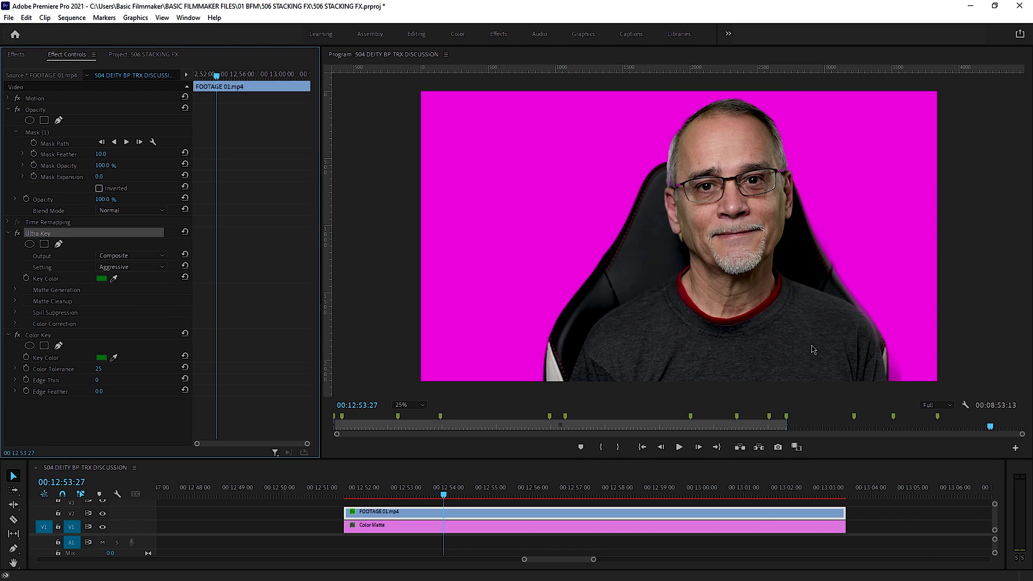
Step: With Ultra Key switched off, duplicate the Color Key and sample the copy's key color from the green left beside the chair's lower-right edge
click(17, 233)
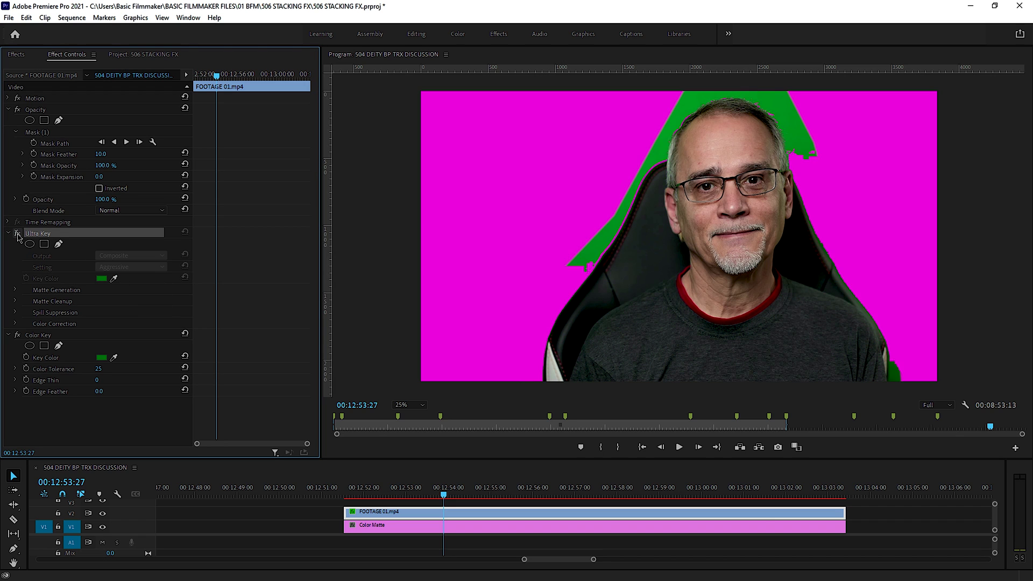
right_click(32, 335)
click(57, 397)
right_click(54, 414)
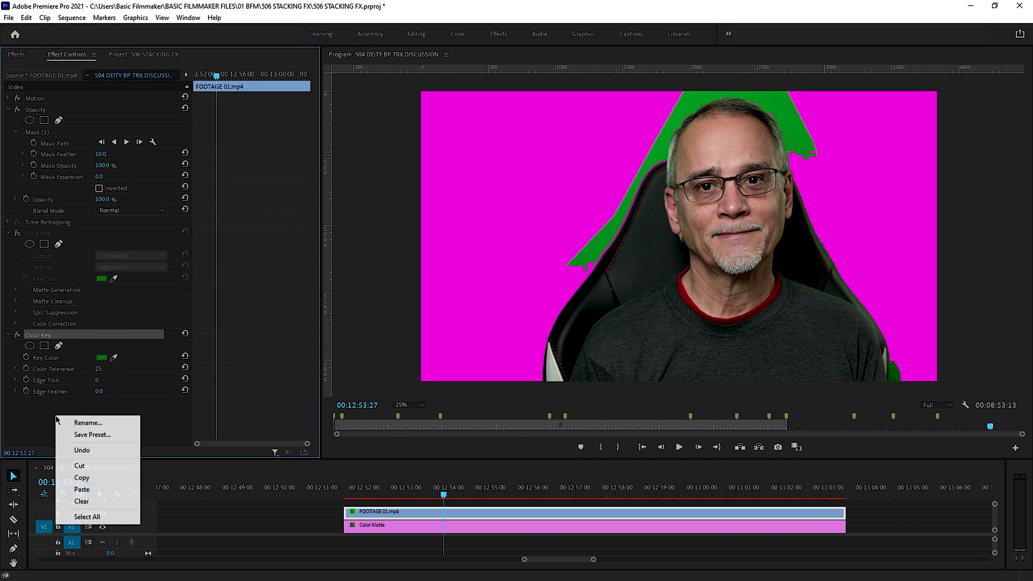
click(70, 489)
scroll(91, 316, down, 1)
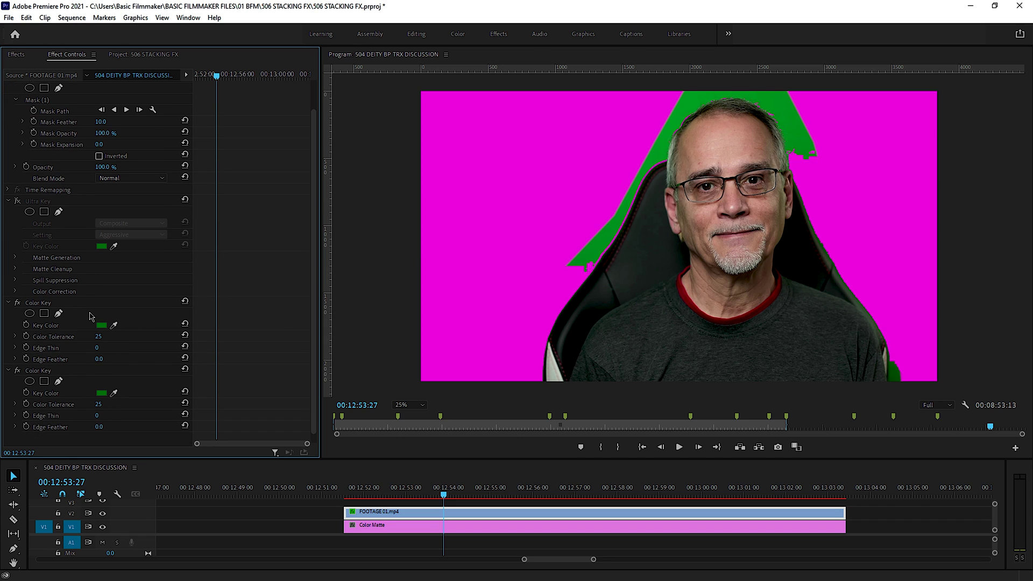
click(113, 394)
click(894, 375)
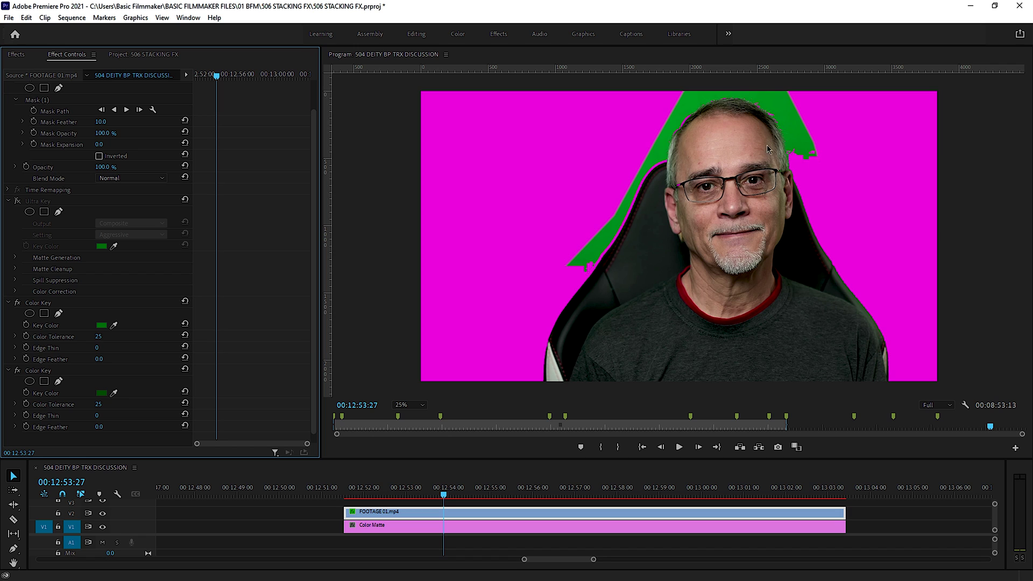
Step: Re-enable Ultra Key, move it below both Color Key effects, and check the key further along the clip at 00:12:55:26
click(16, 202)
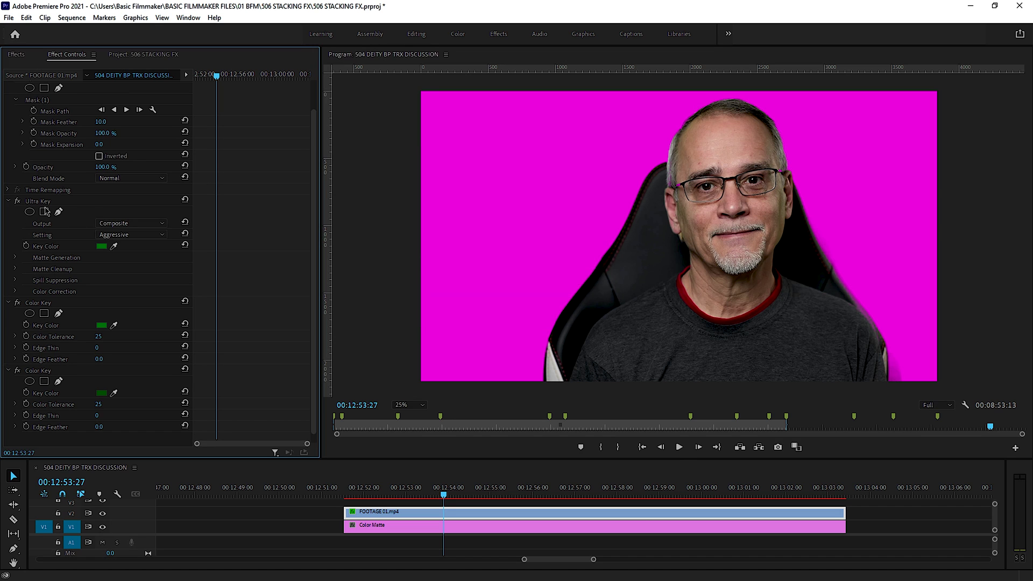
drag(40, 202, 48, 435)
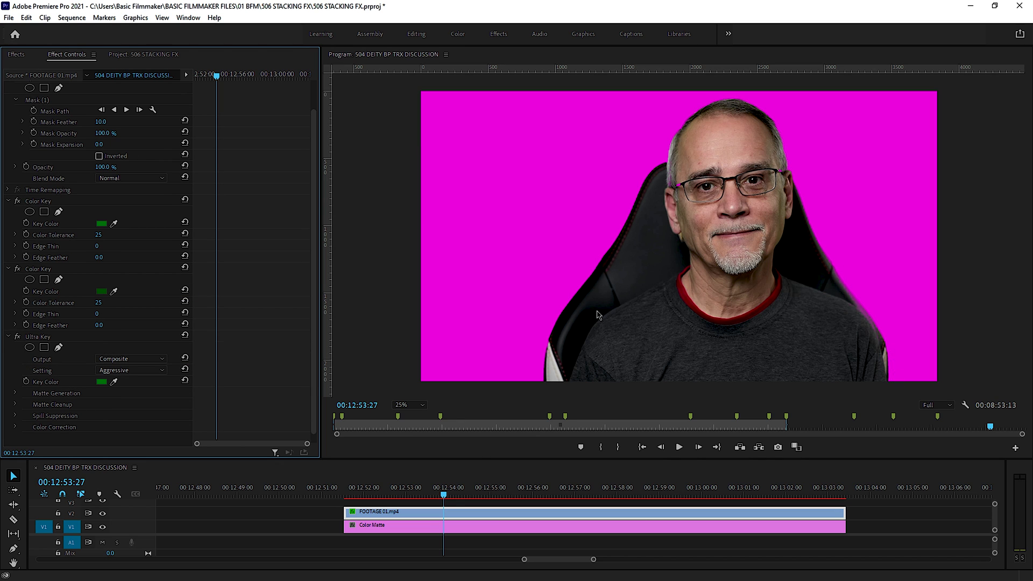
drag(450, 502, 528, 515)
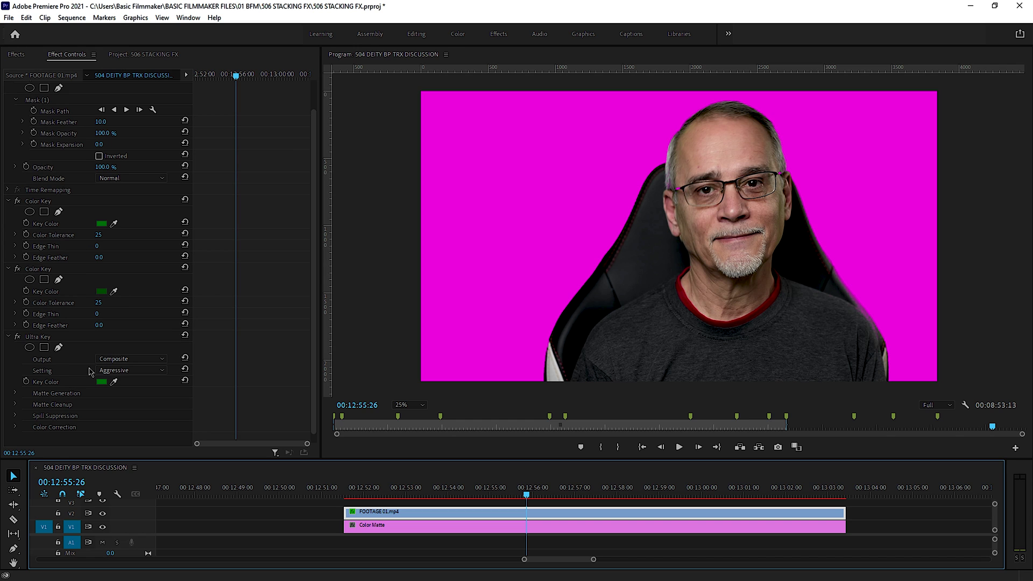
Step: Set the Transparency in Ultra Key's Matte Generation to 0
click(14, 395)
scroll(257, 363, down, 2)
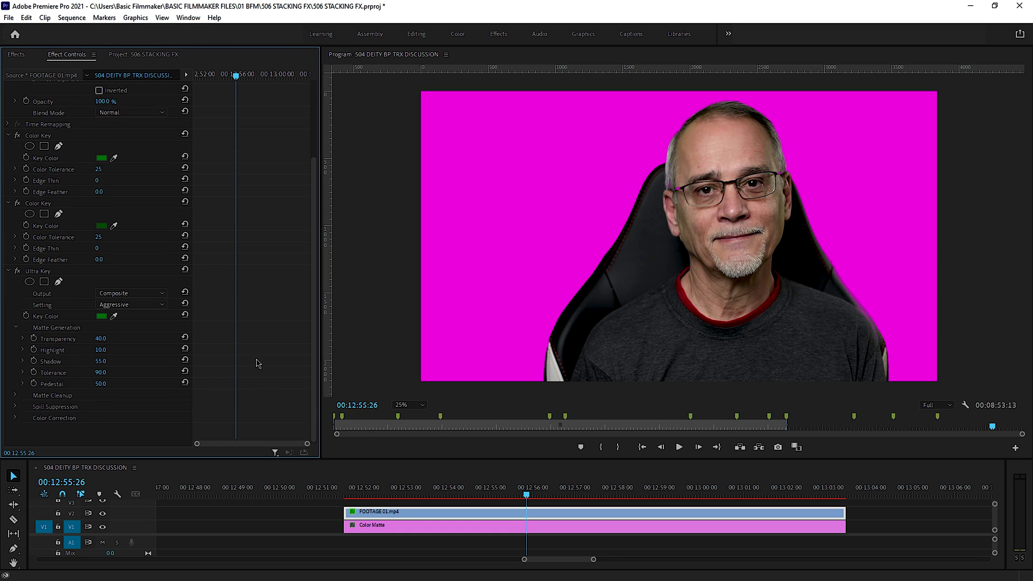
click(129, 382)
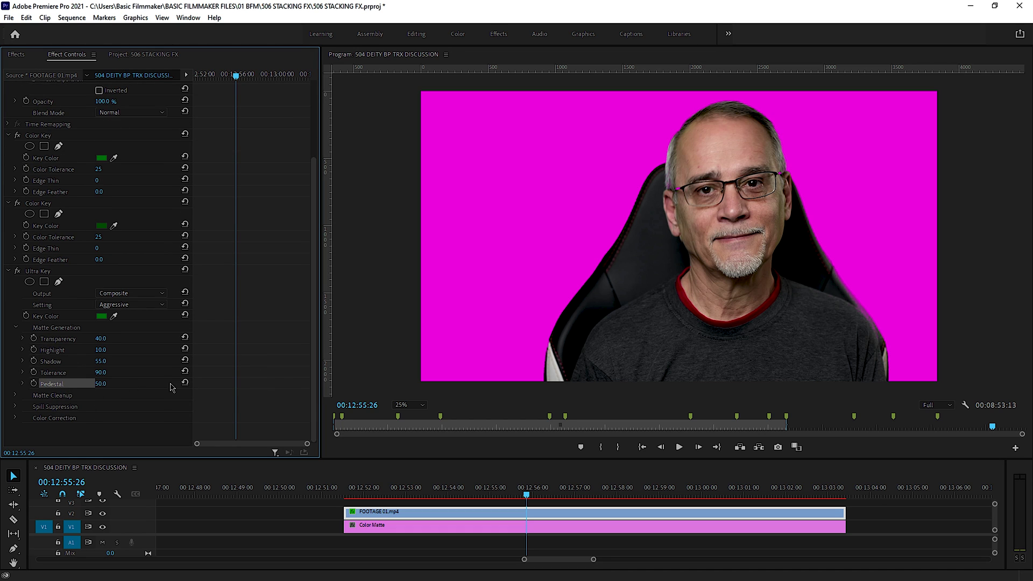
mouse_move(98, 339)
mouse_down()
mouse_move(151, 339)
mouse_move(98, 338)
mouse_up()
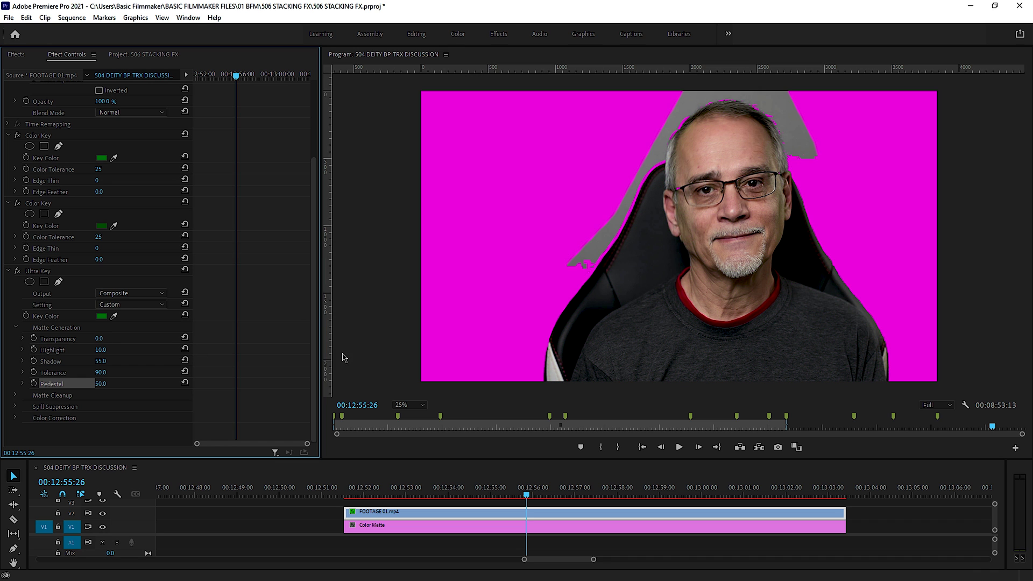
Step: Undo the last Transparency change in Ultra Key, and try a higher Choke in its Matte Cleanup
key(ctrl+z)
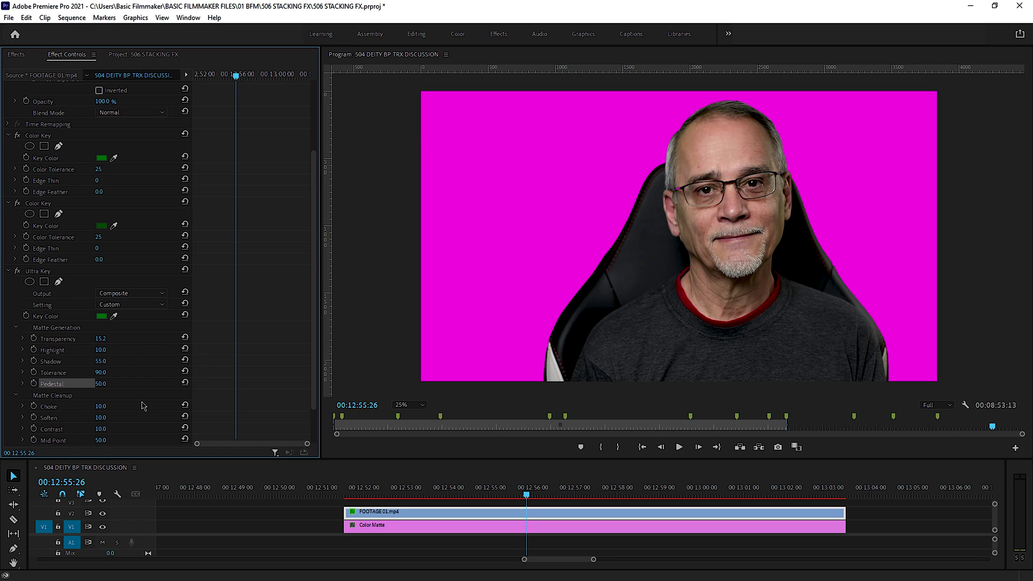
scroll(154, 396, down, 4)
drag(113, 361, 149, 361)
key(ctrl+z)
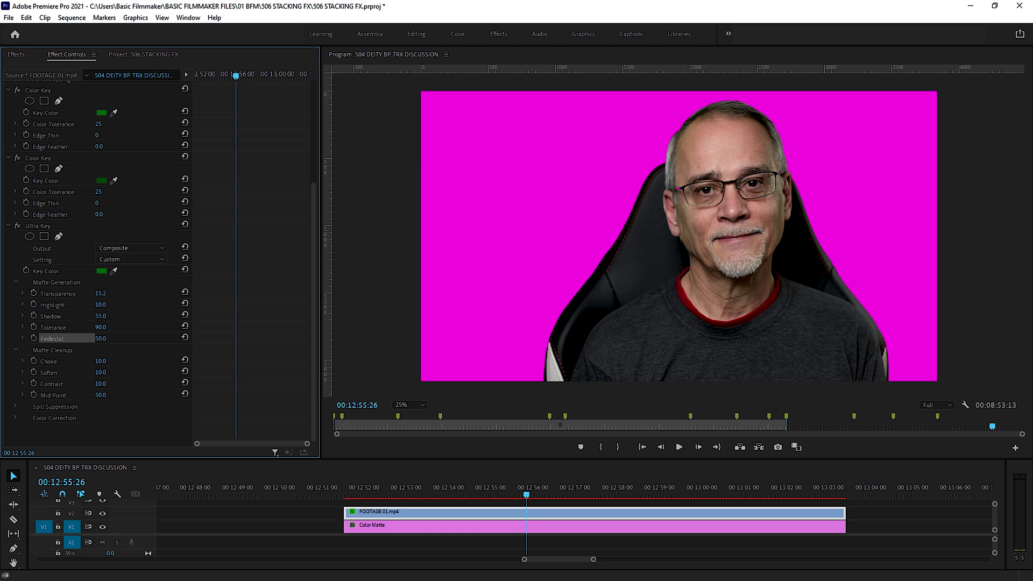
Step: Set both Choke and Soften in Ultra Key's Matte Cleanup to 20
click(109, 359)
text(20)
key(Return)
click(109, 371)
text(20)
key(Return)
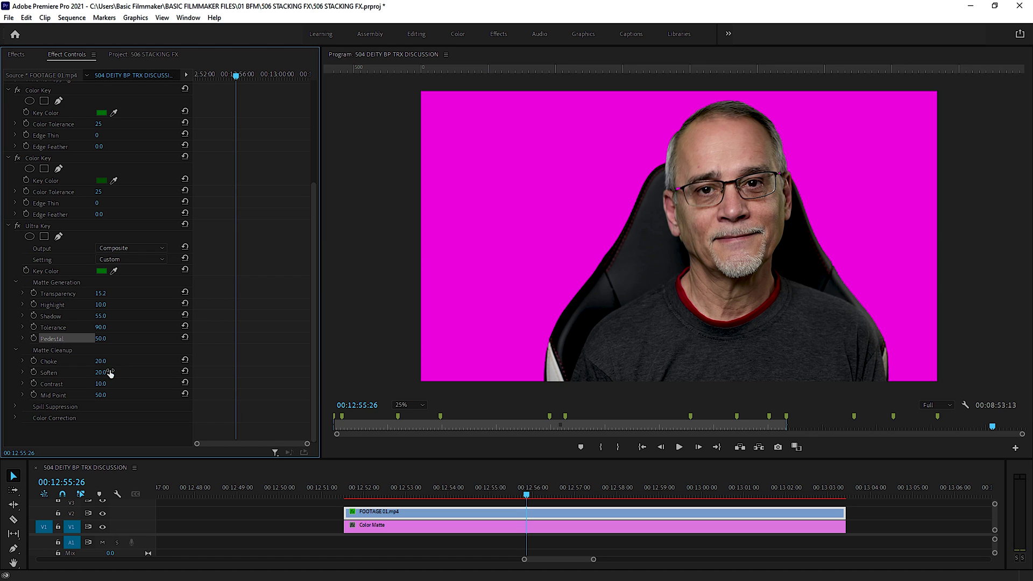
Step: Examine the keyed edges around the man's hair and glasses in the maximized program monitor at 75% zoom, and fit the frame again
key(grave)
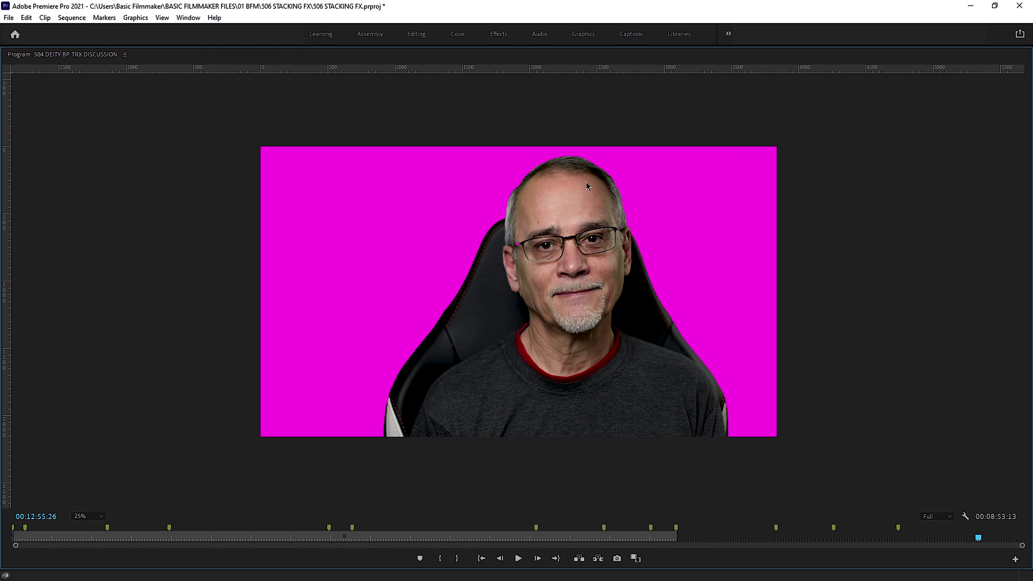
key(equal)
key(equal)
key(h)
drag(647, 140, 598, 419)
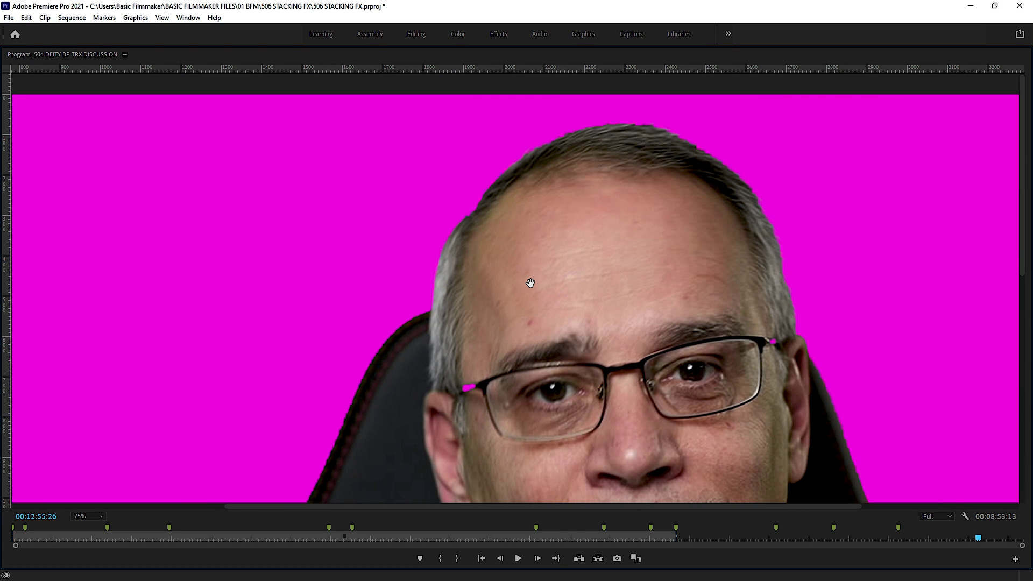
key(shift+z)
key(grave)
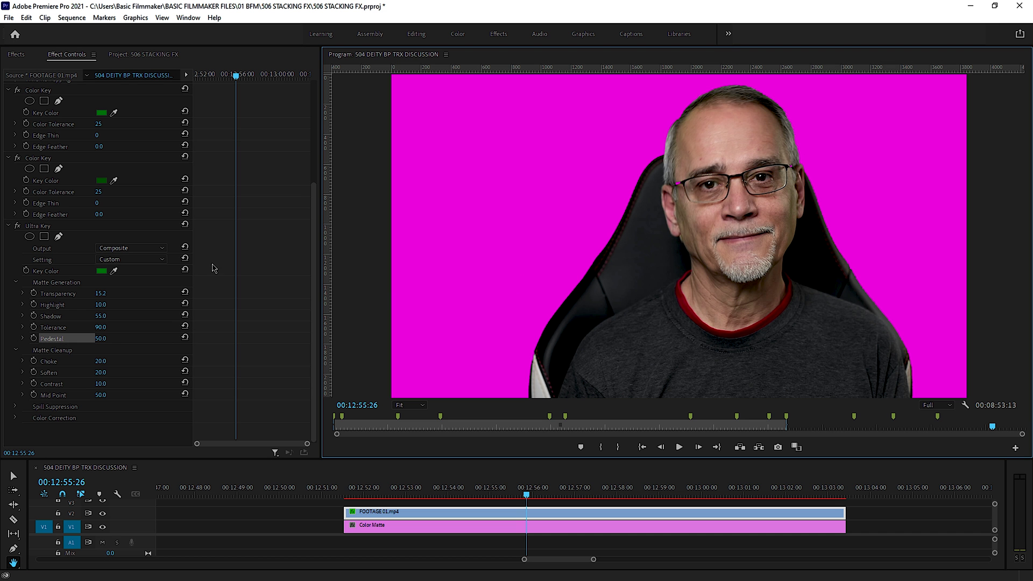
Step: Reset Ultra Key's Choke and Soften to 0, and check the whole frame in the maximized program monitor
click(185, 361)
click(185, 371)
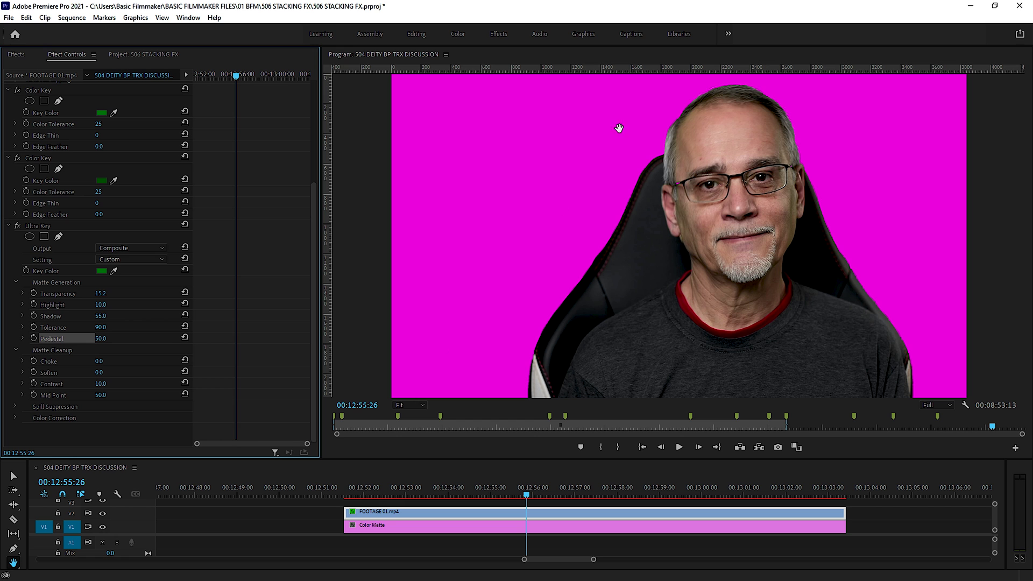
key(grave)
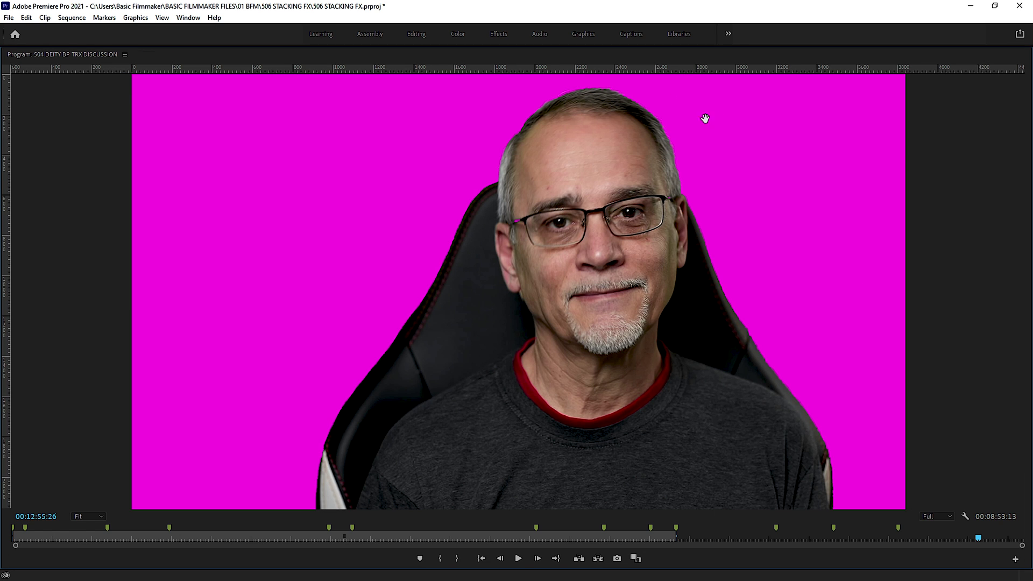
key(grave)
Step: Try Ultra Key's Relaxed setting, and change the setting to Default
click(131, 260)
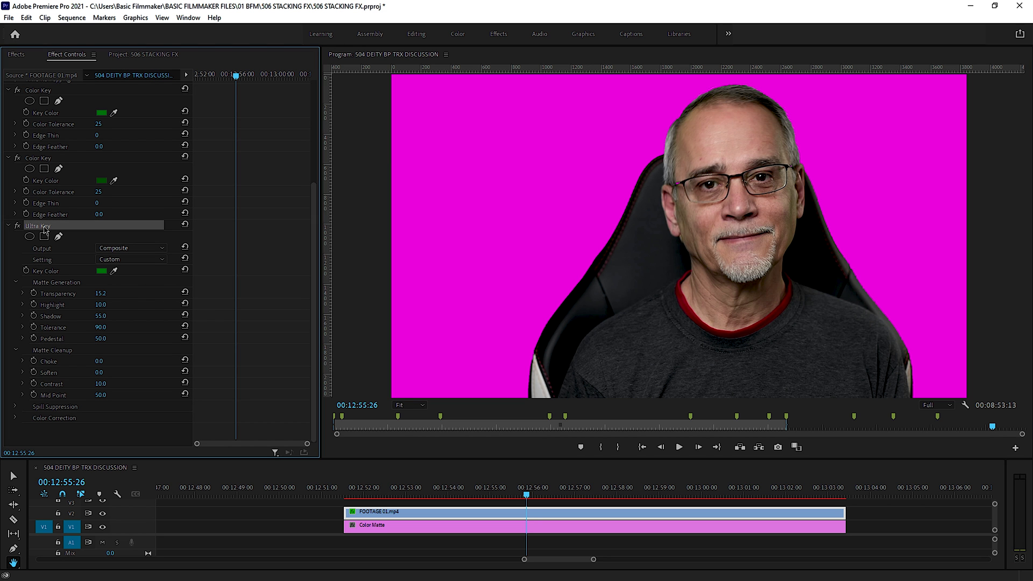
click(128, 286)
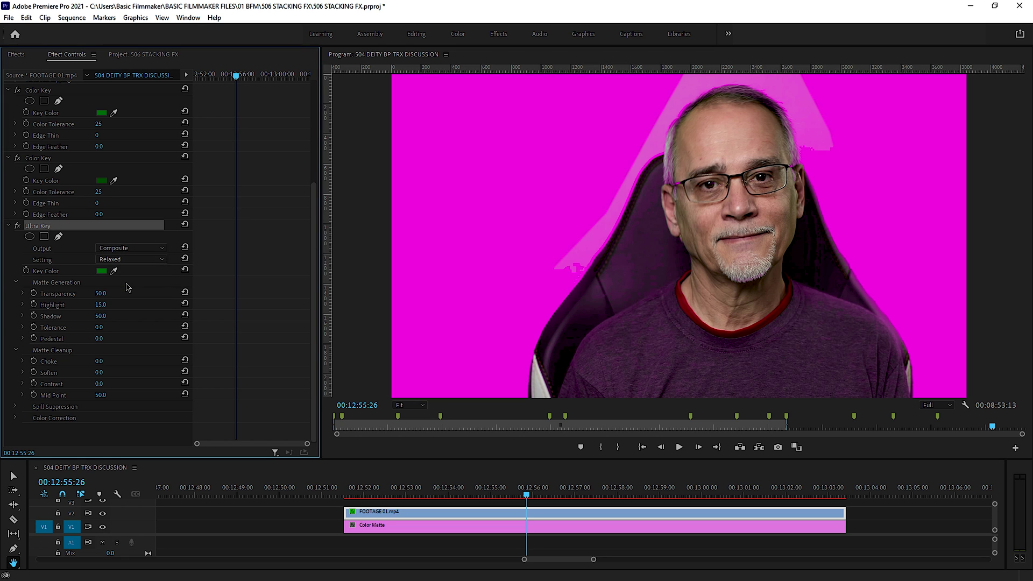
click(128, 261)
click(118, 269)
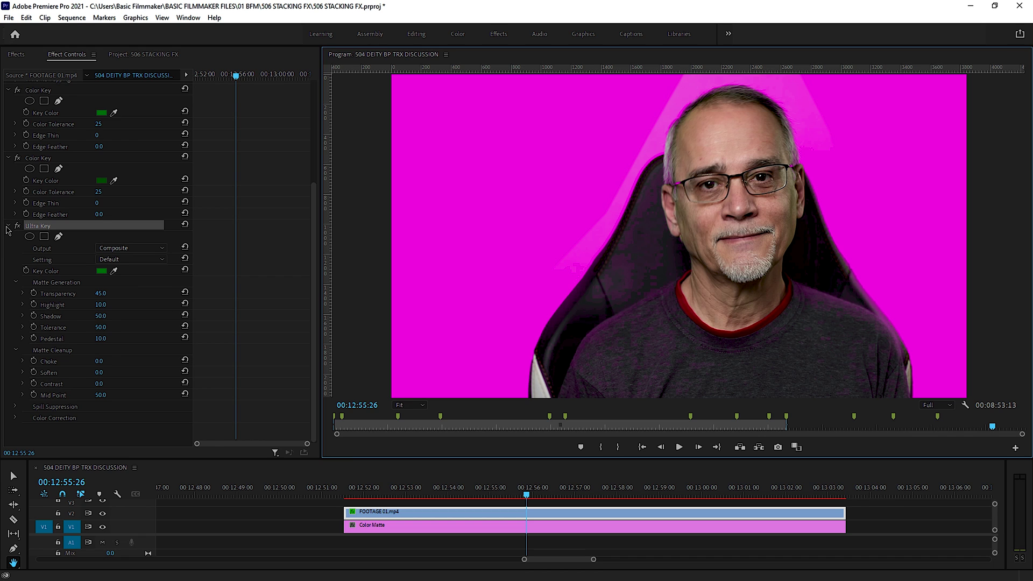
Step: Set the Color Tolerance of both Color Key effects to 20 and the second one's Edge Thin to -5
click(9, 225)
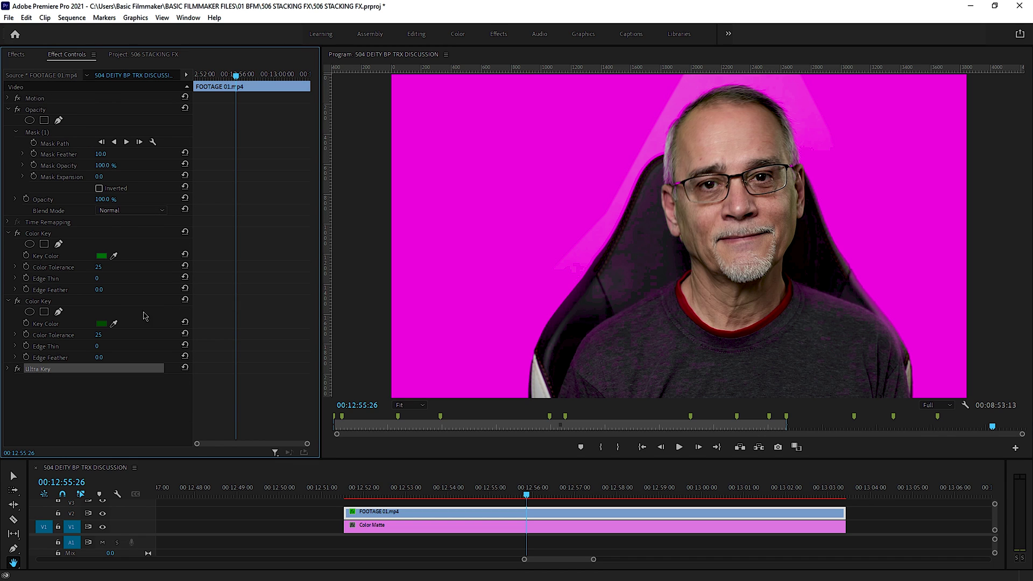
click(91, 335)
click(100, 267)
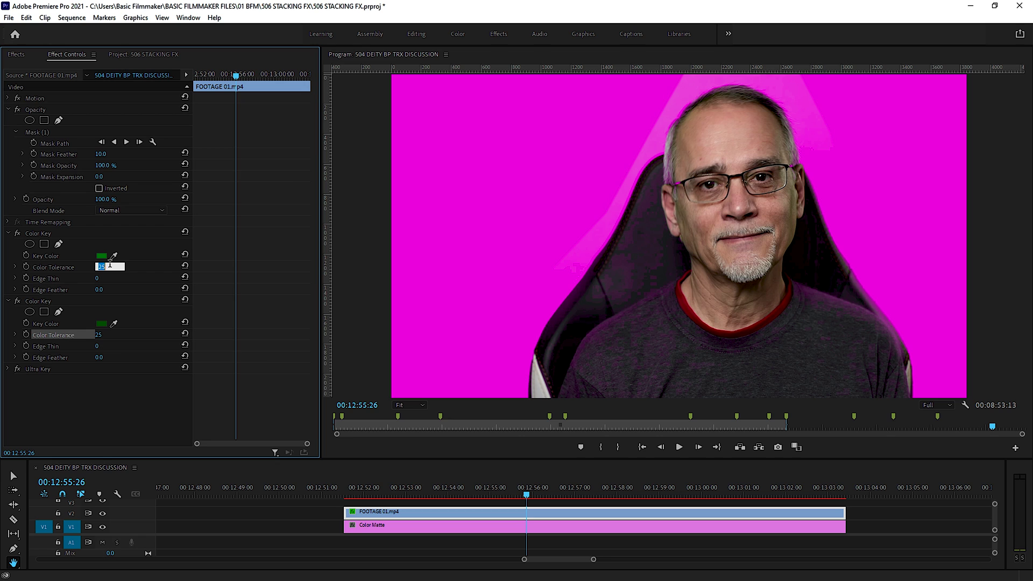
text(20)
key(Return)
click(109, 334)
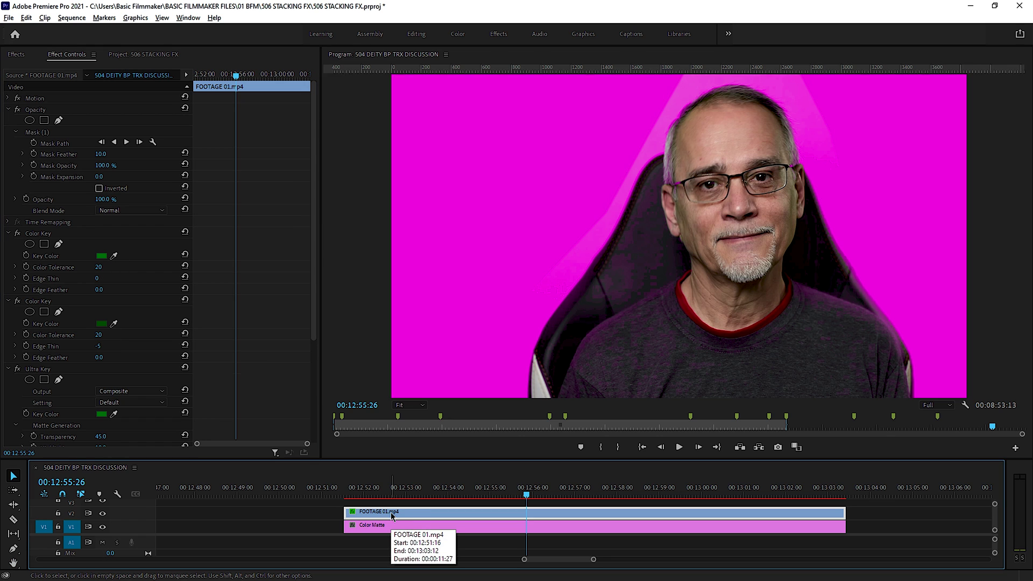
Step: Move FOOTAGE 01.mp4 up to track V3 and place 9nB24h.jpg on V2 between it and the Color Matte
drag(391, 513, 392, 502)
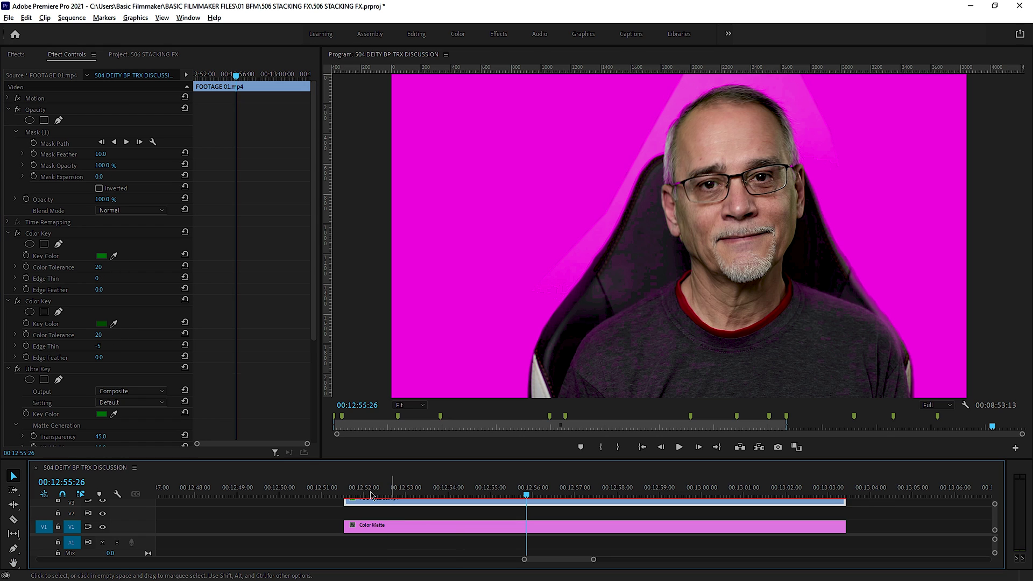
click(16, 55)
click(166, 55)
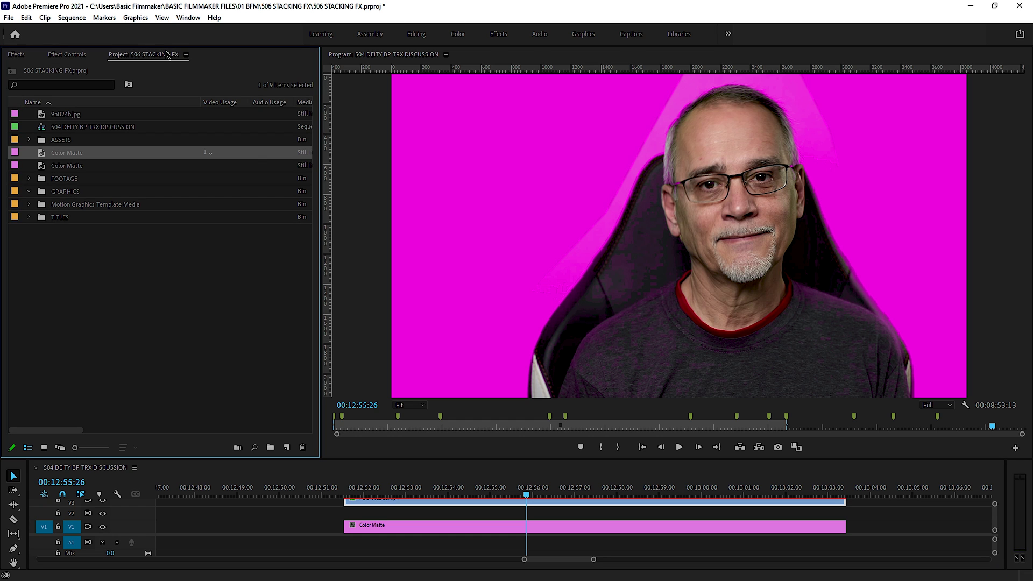
drag(40, 114, 345, 512)
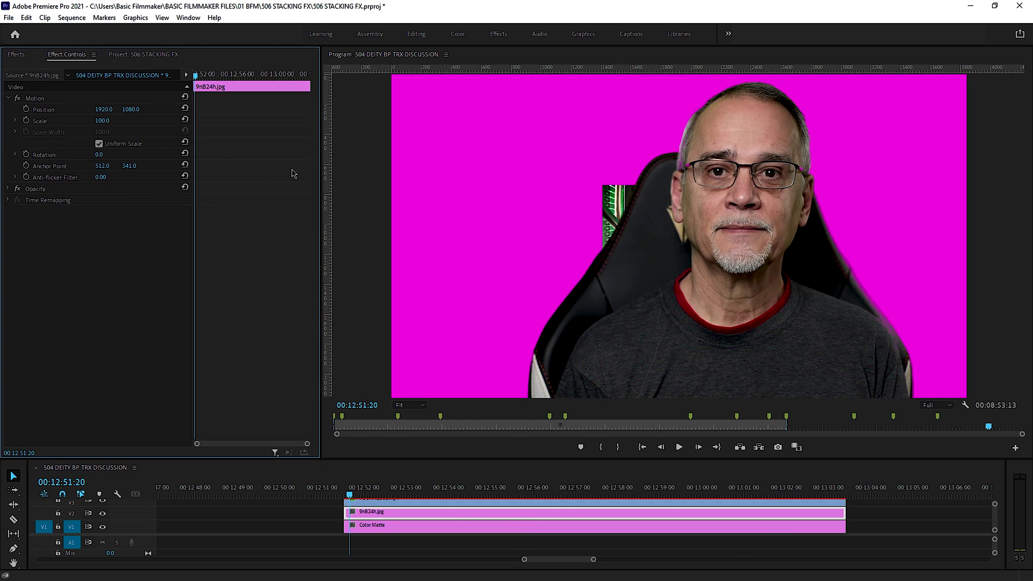
Step: Set the background image's Scale to 455 and its vertical Position to 950
drag(102, 121, 221, 121)
mouse_move(138, 120)
mouse_down()
mouse_move(159, 121)
mouse_move(97, 109)
mouse_move(154, 109)
mouse_up()
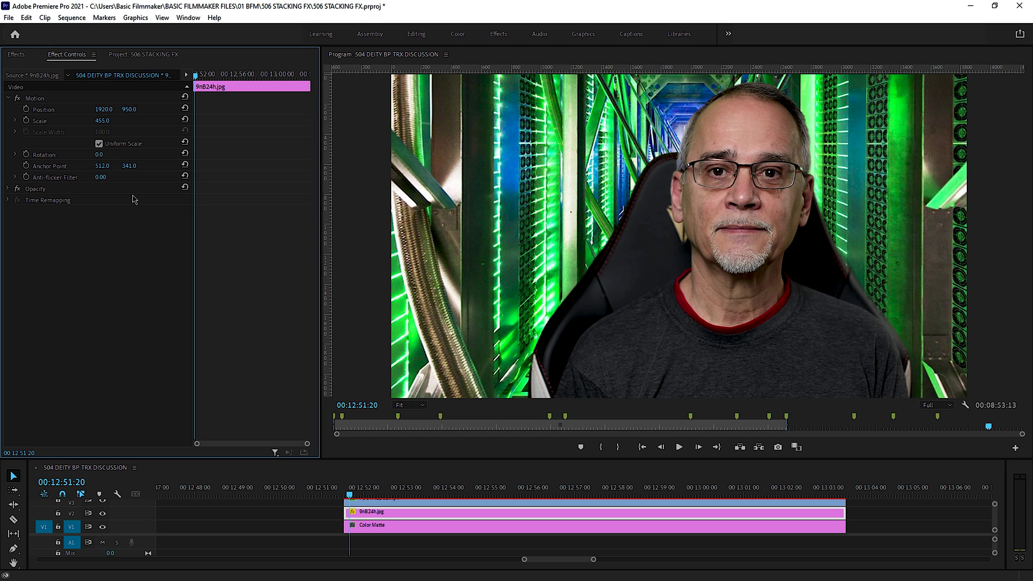